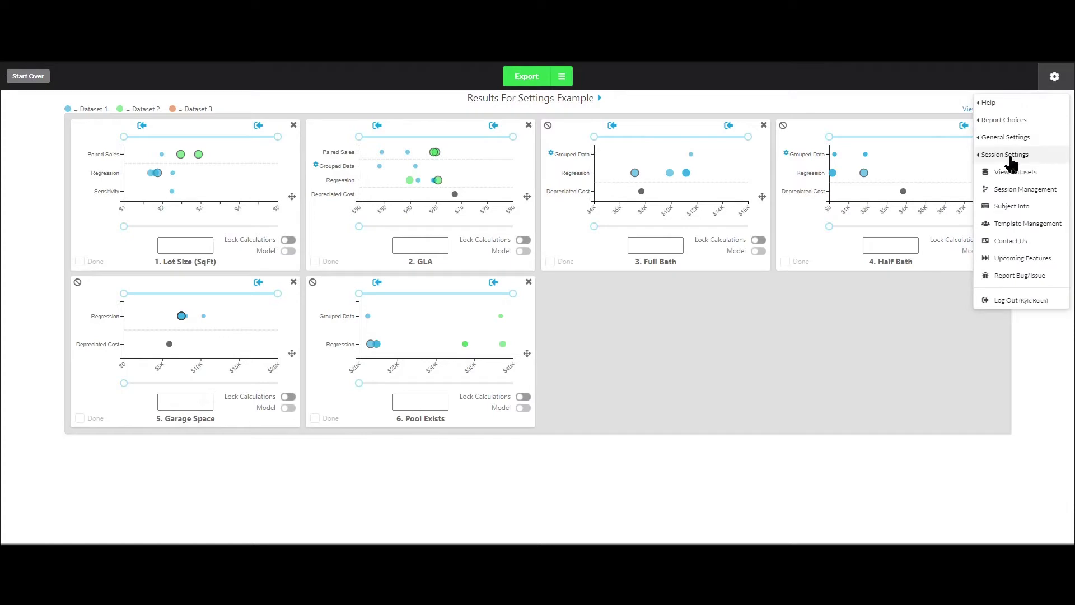
Open the session's Feature Overrides settings and highlight the sentence explaining what override settings can customize.
mouse_move(878, 211)
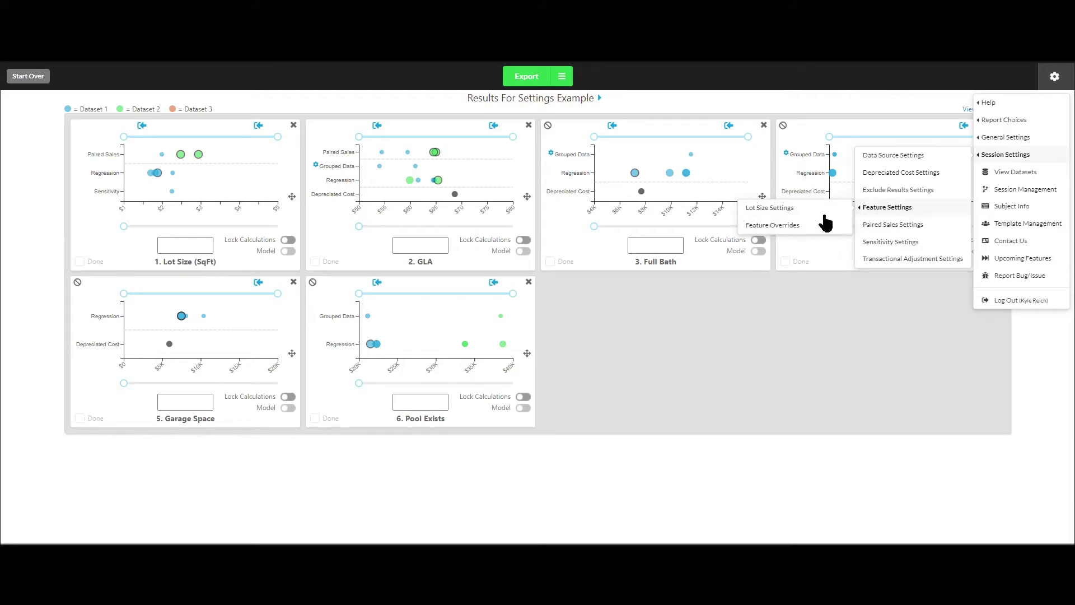
click(769, 227)
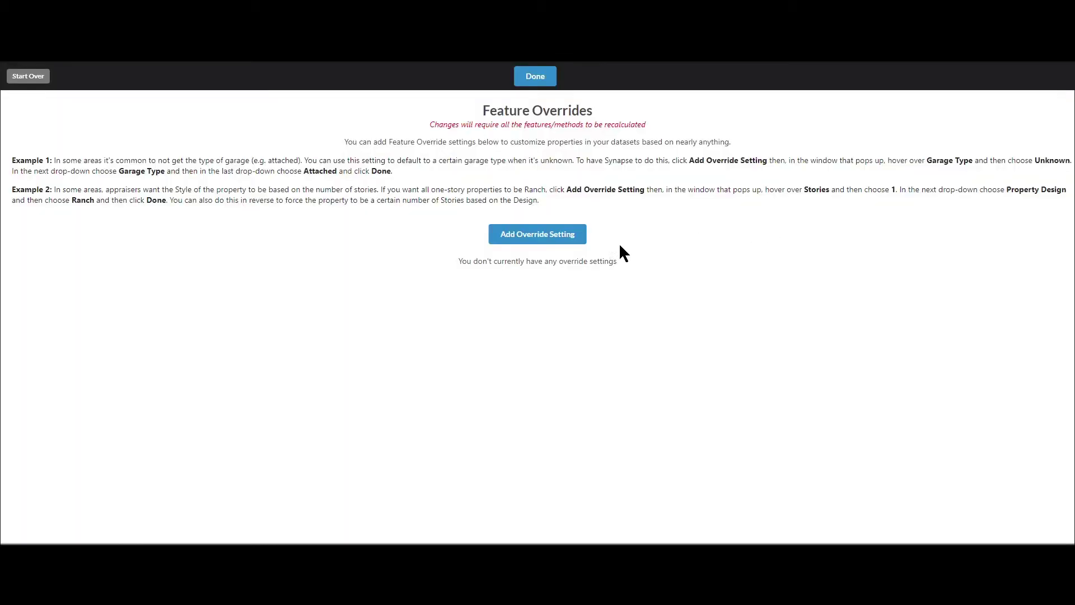
drag(343, 142, 730, 142)
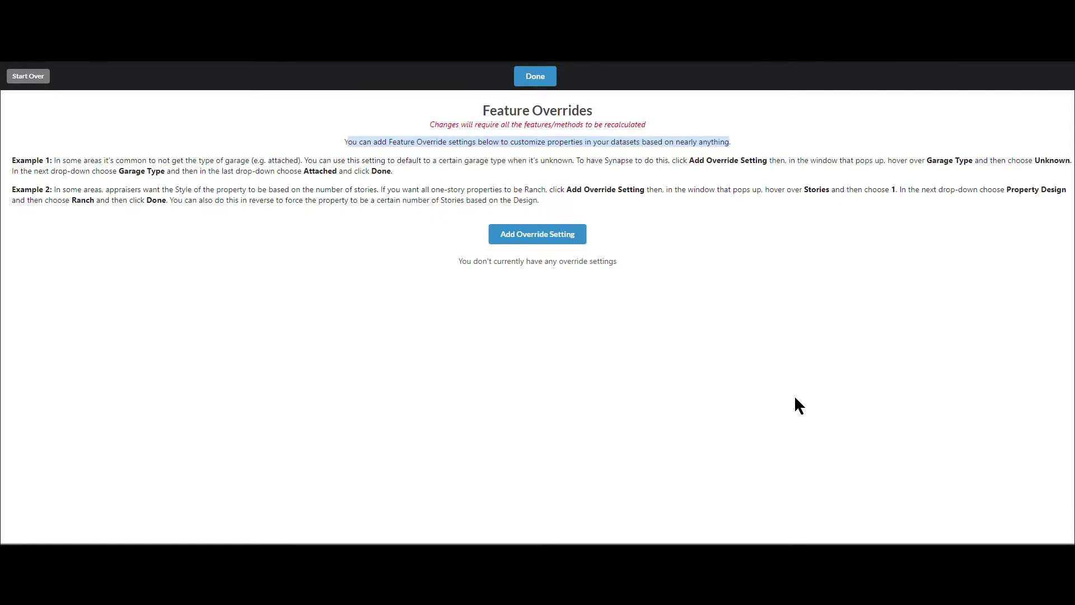
Add an override setting that changes Basement: Exit to Interior-only when a property's Basement: Exit is Unknown.
click(559, 234)
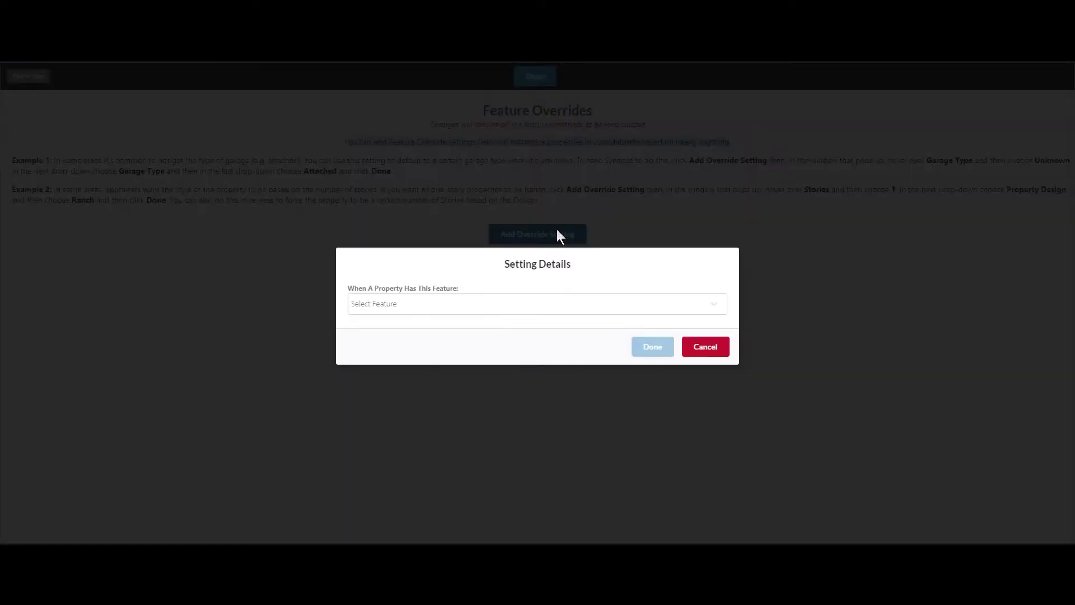
click(388, 312)
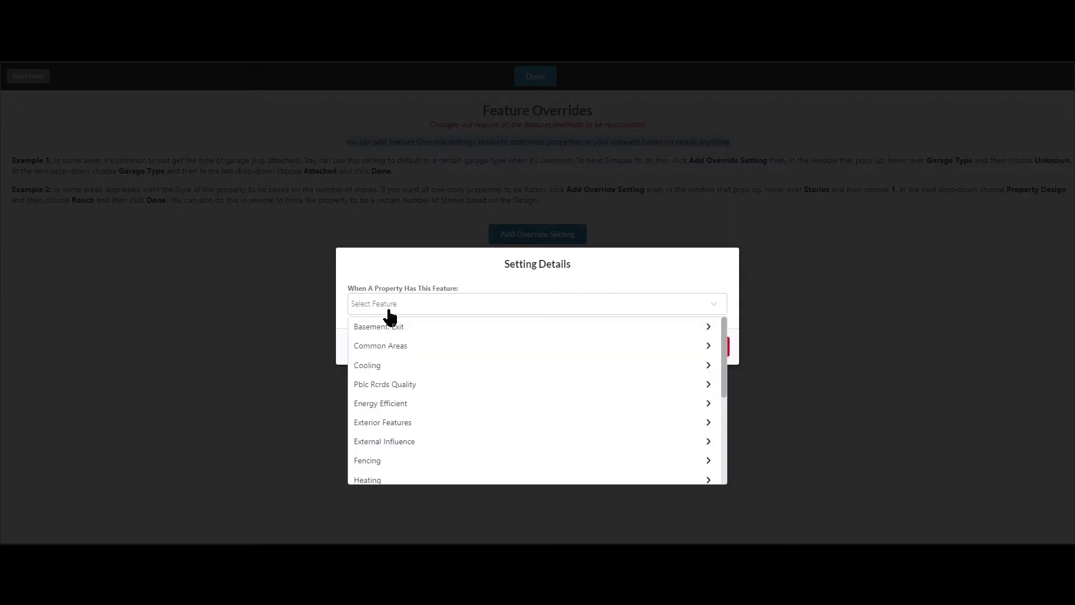
mouse_move(413, 329)
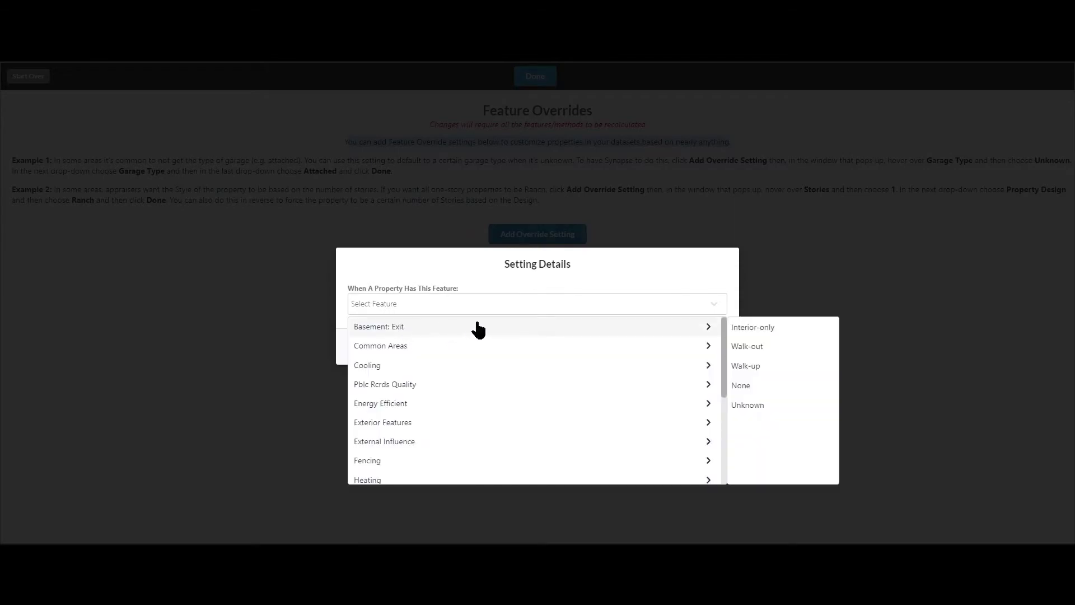
click(750, 405)
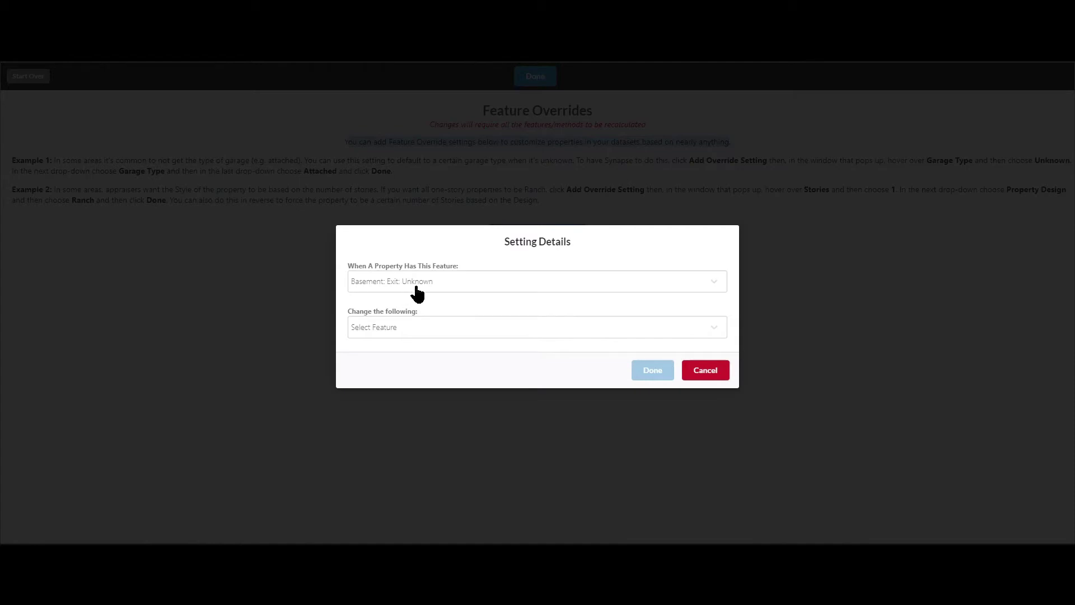
click(417, 331)
click(417, 350)
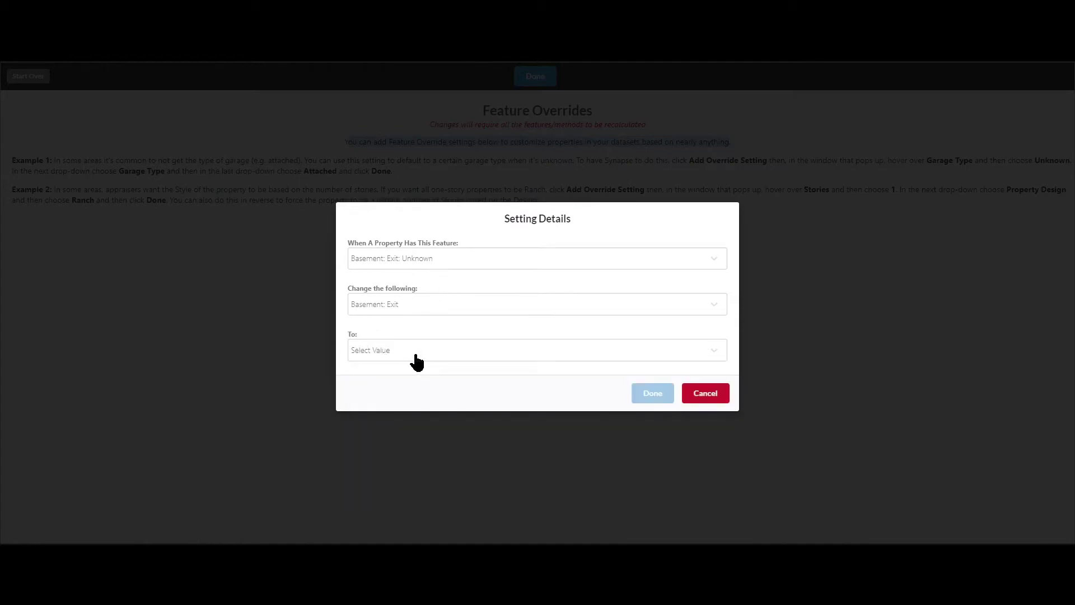
click(417, 359)
click(390, 371)
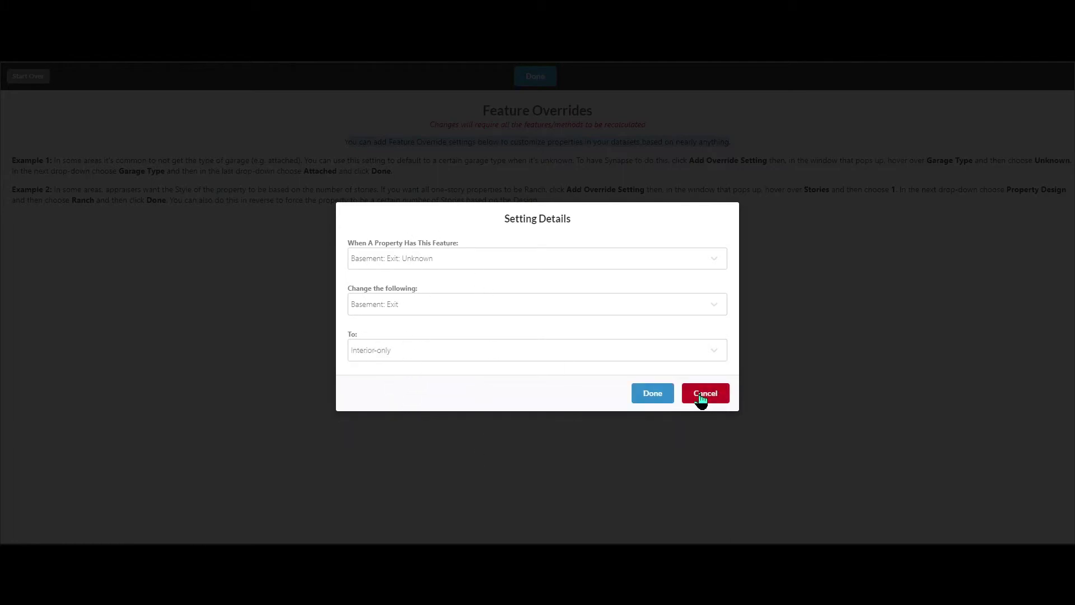
click(655, 393)
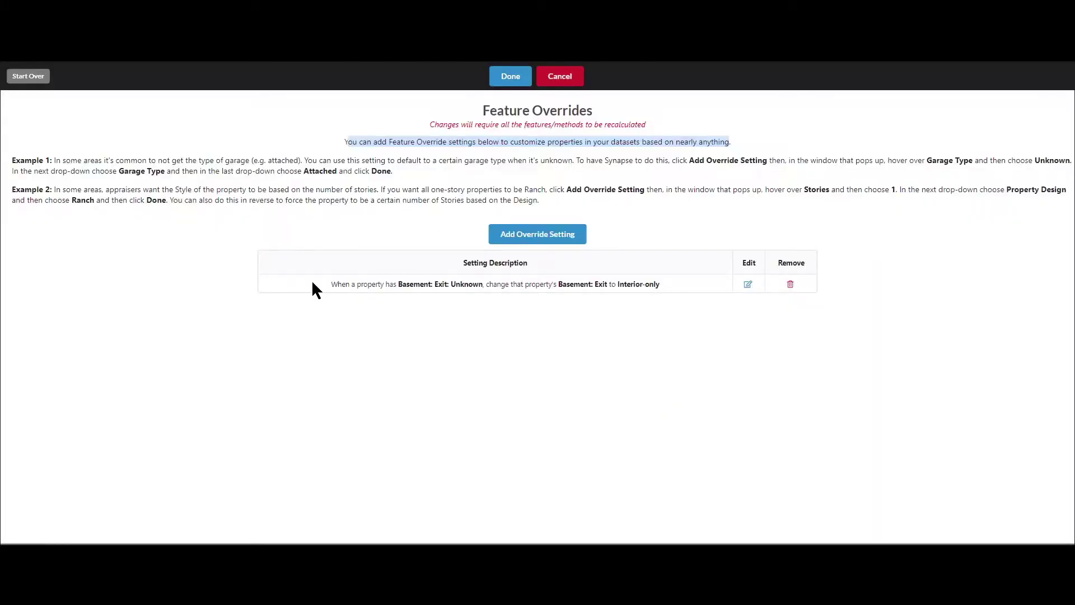
click(320, 205)
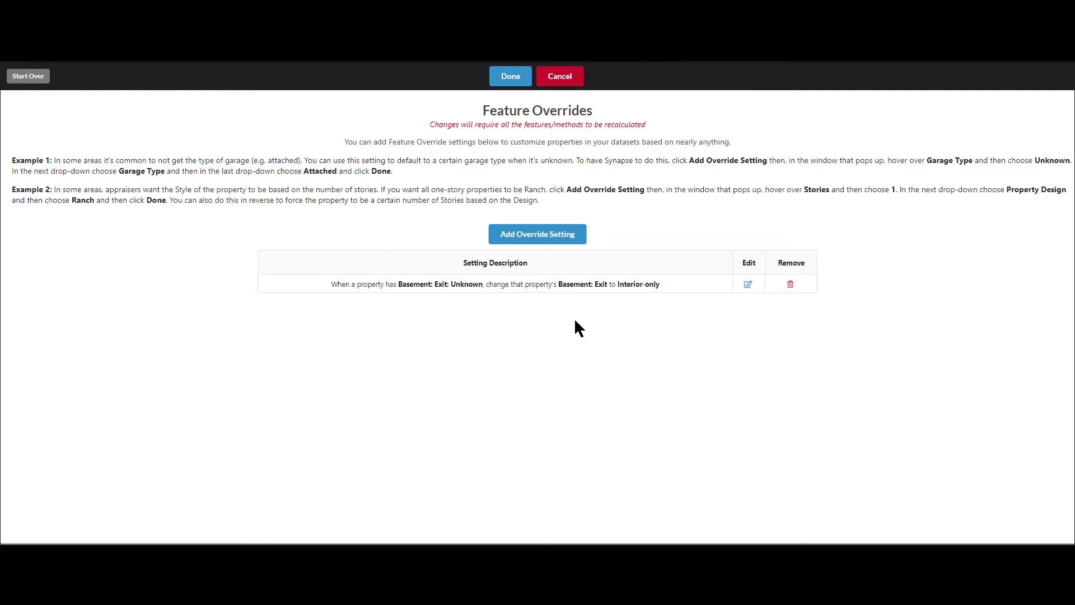
Add an override setting that changes Stories to 1 when a property's Property Design is Ranch.
click(549, 233)
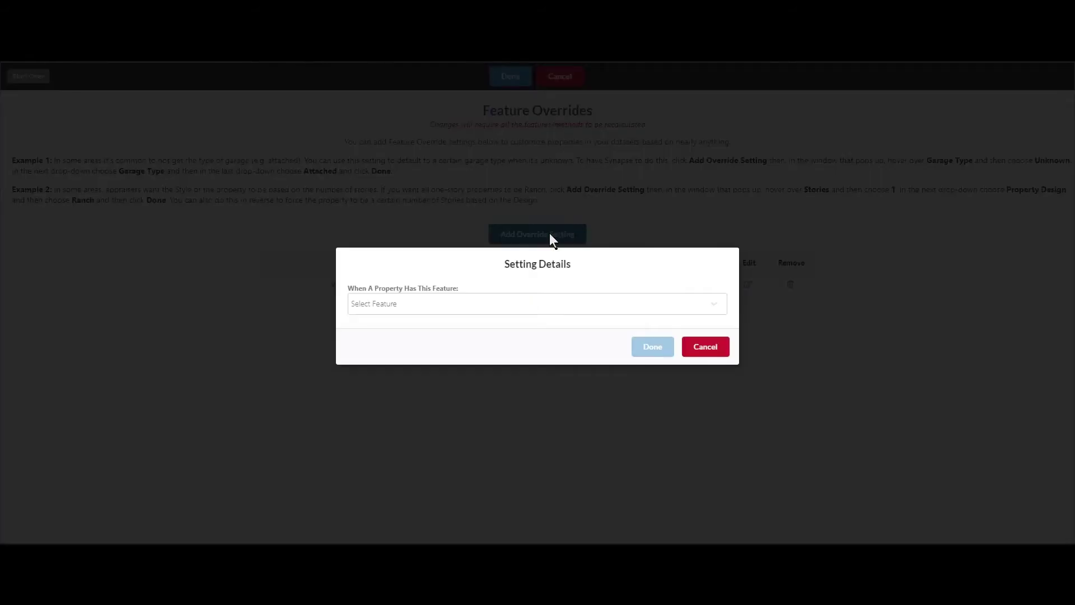
click(446, 312)
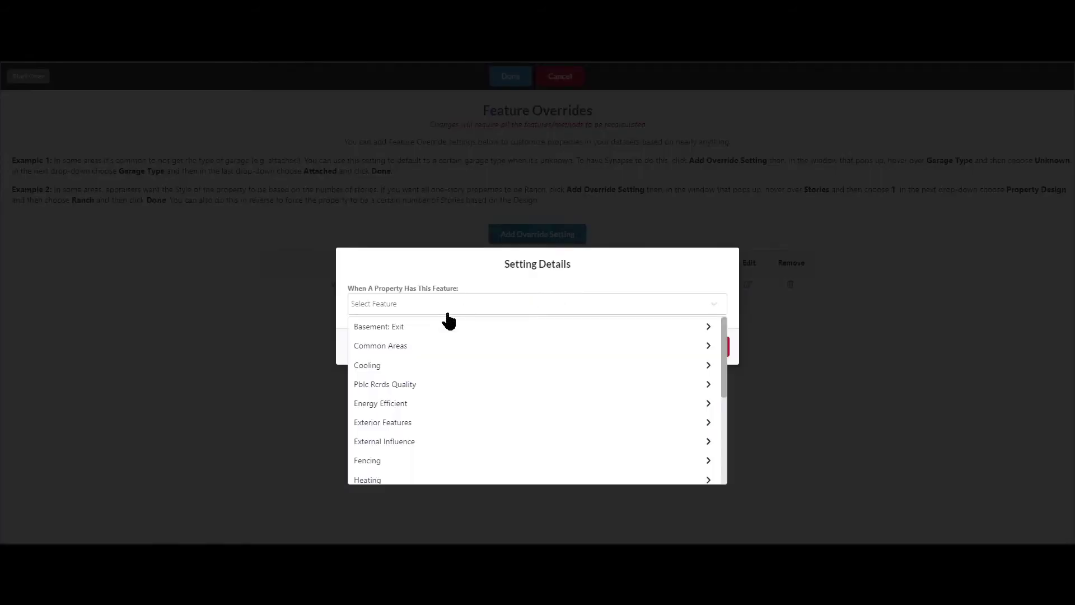
mouse_move(448, 321)
mouse_move(454, 345)
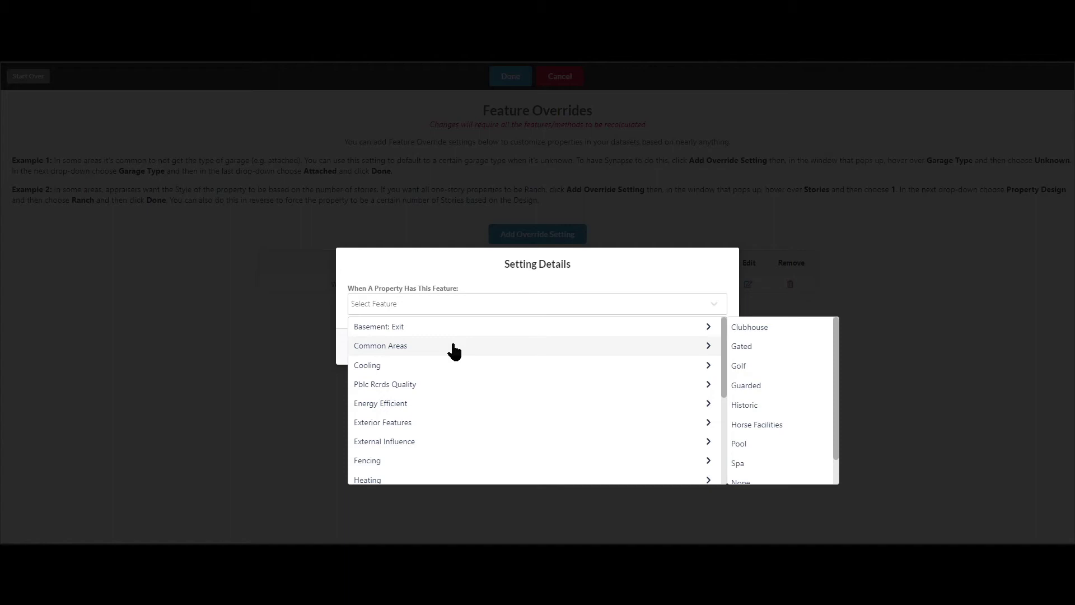
scroll(453, 350, down, 3)
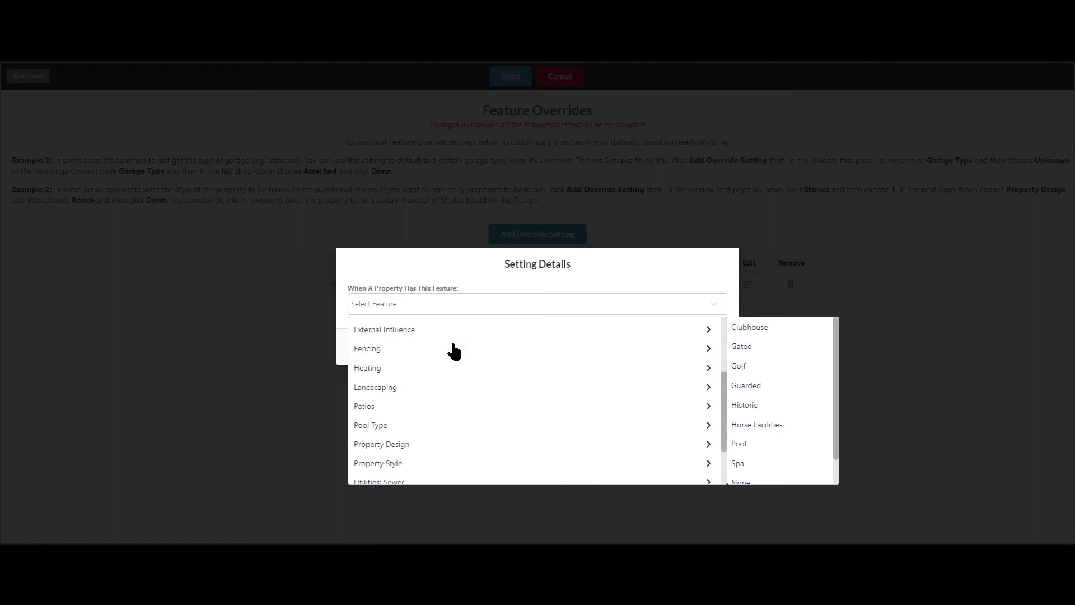
mouse_move(381, 386)
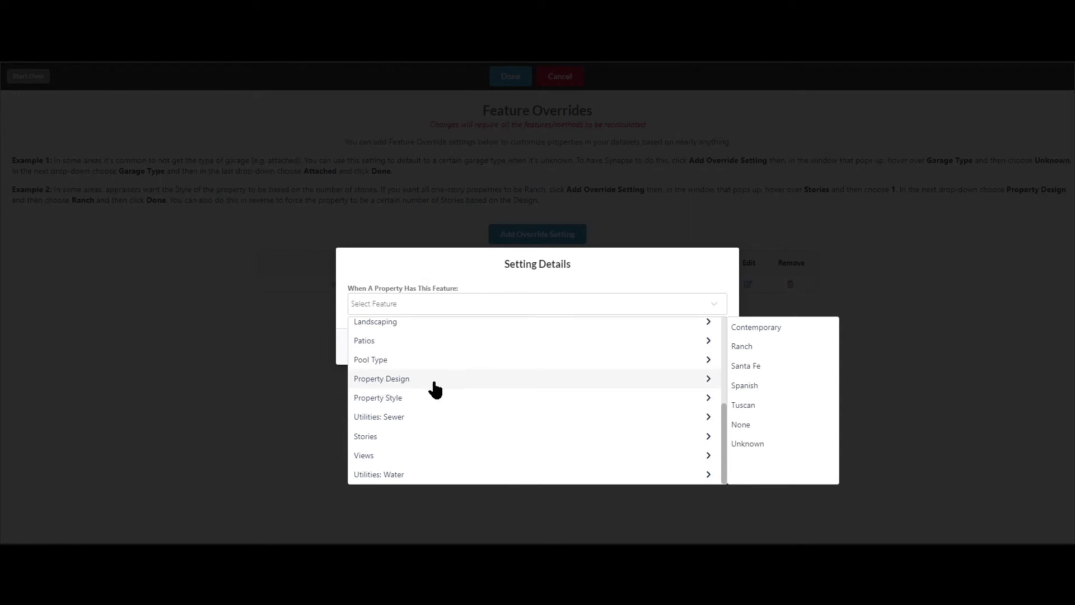
click(746, 349)
click(407, 334)
scroll(420, 403, down, 4)
click(369, 459)
click(411, 350)
click(374, 370)
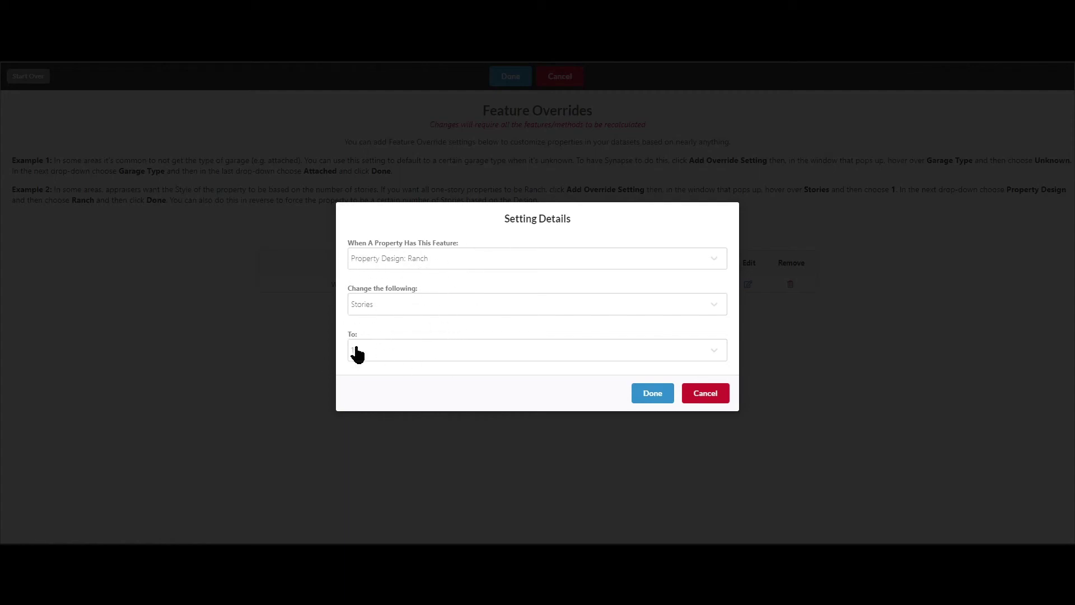
click(653, 395)
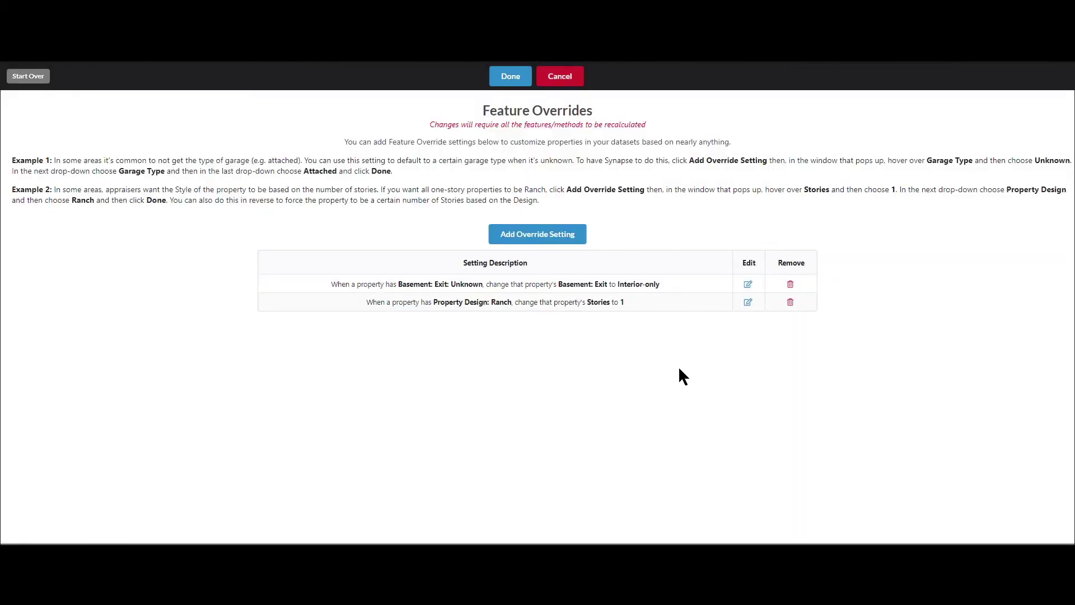
Replace the Property Design: Ranch override with one that changes Property Design to Ranch when a property's Stories is 1.
click(790, 303)
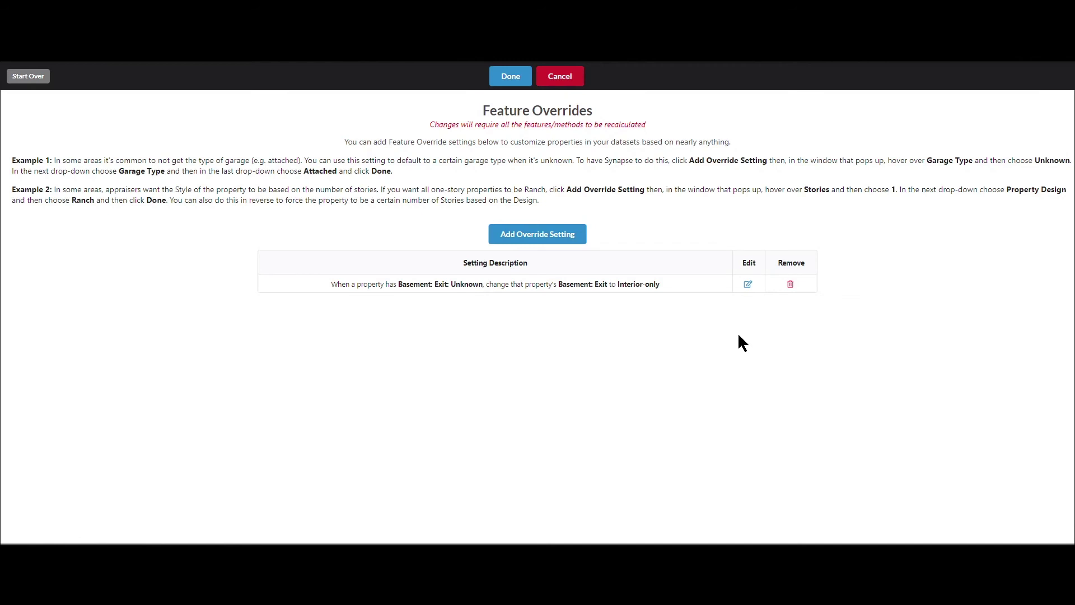
click(537, 240)
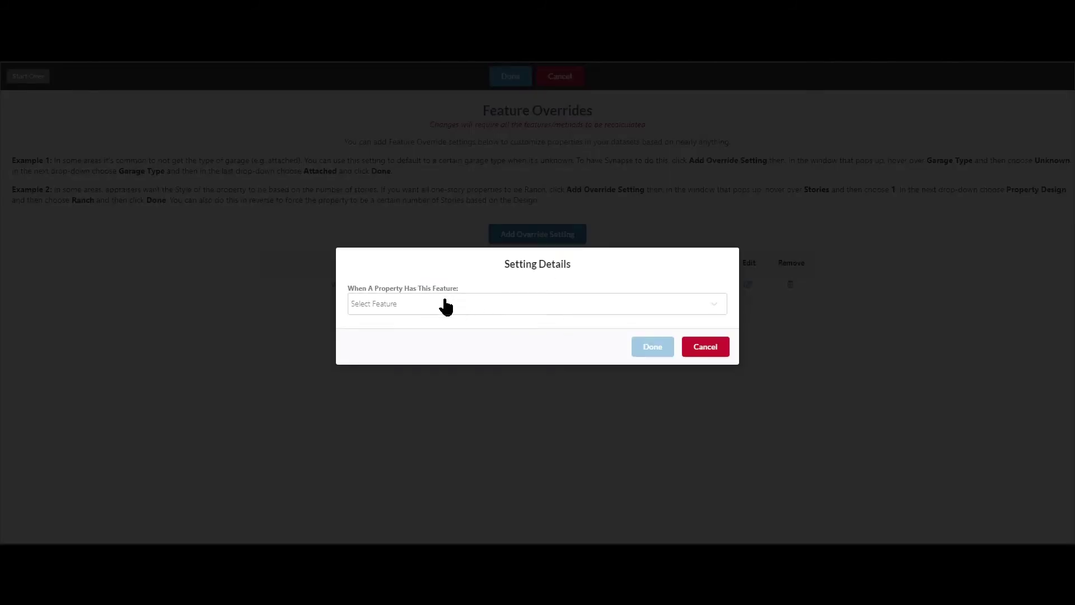
click(428, 306)
scroll(421, 385, down, 5)
mouse_move(370, 442)
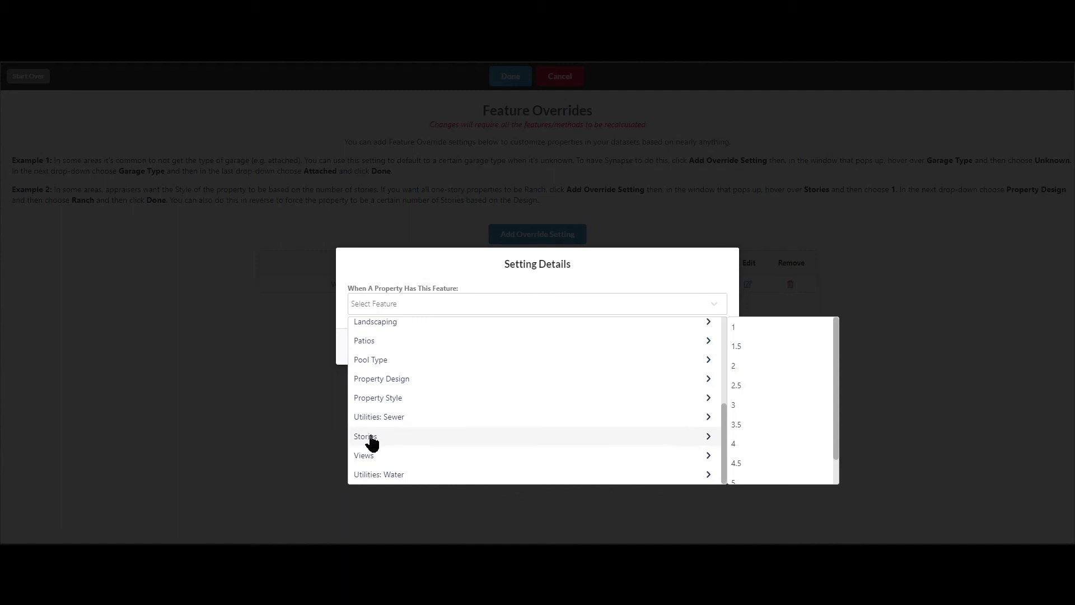
click(742, 332)
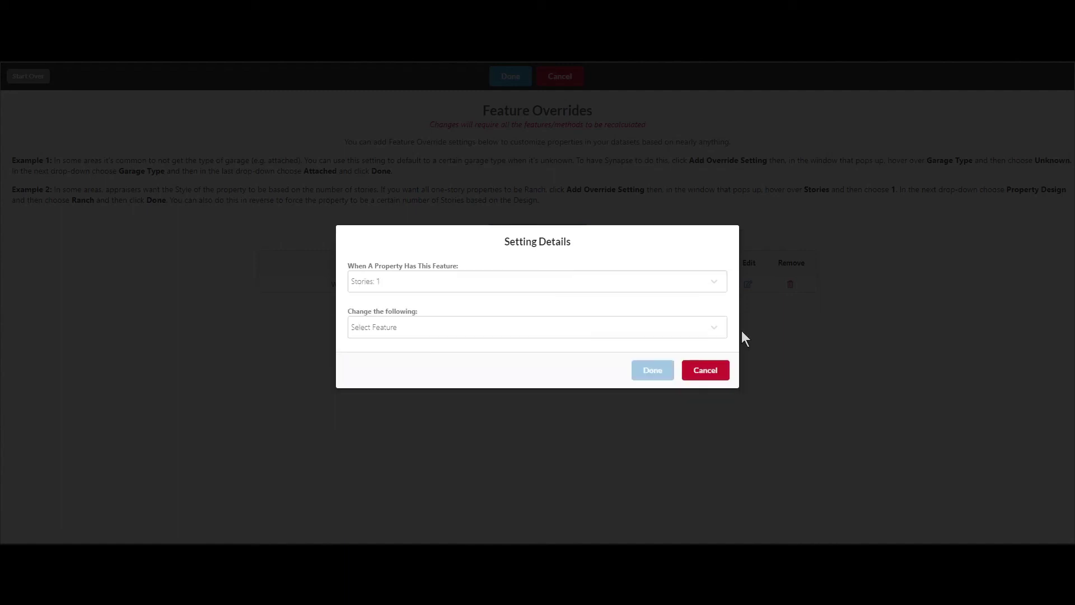
click(419, 331)
scroll(432, 387, down, 5)
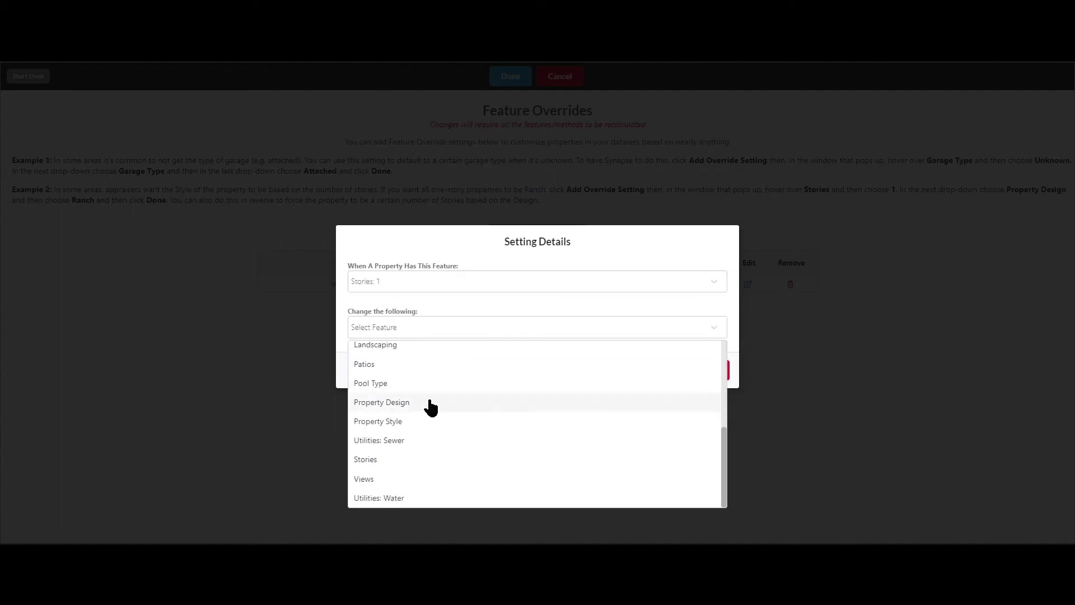
click(392, 404)
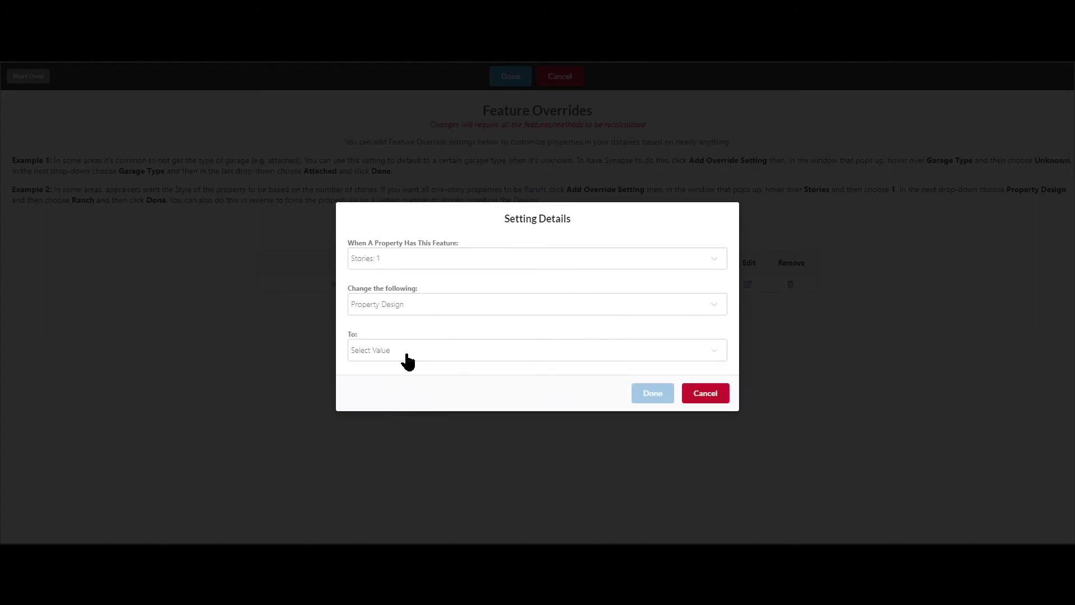
click(407, 358)
click(417, 396)
click(647, 394)
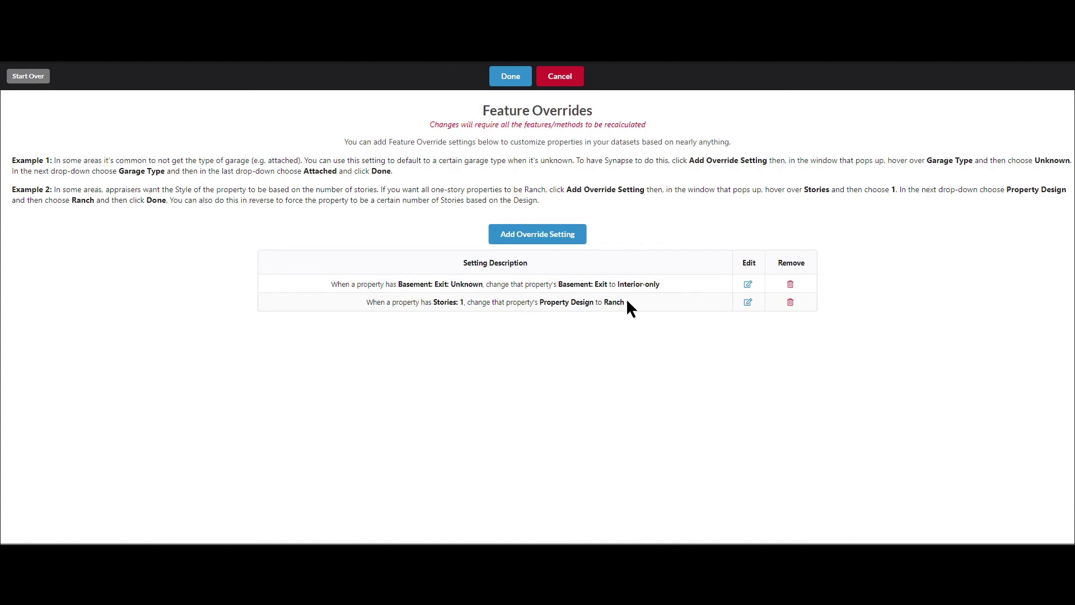
Open the Stories: 1 override for editing, cancel out of it, and remove that override from the list.
click(748, 303)
click(716, 393)
click(790, 302)
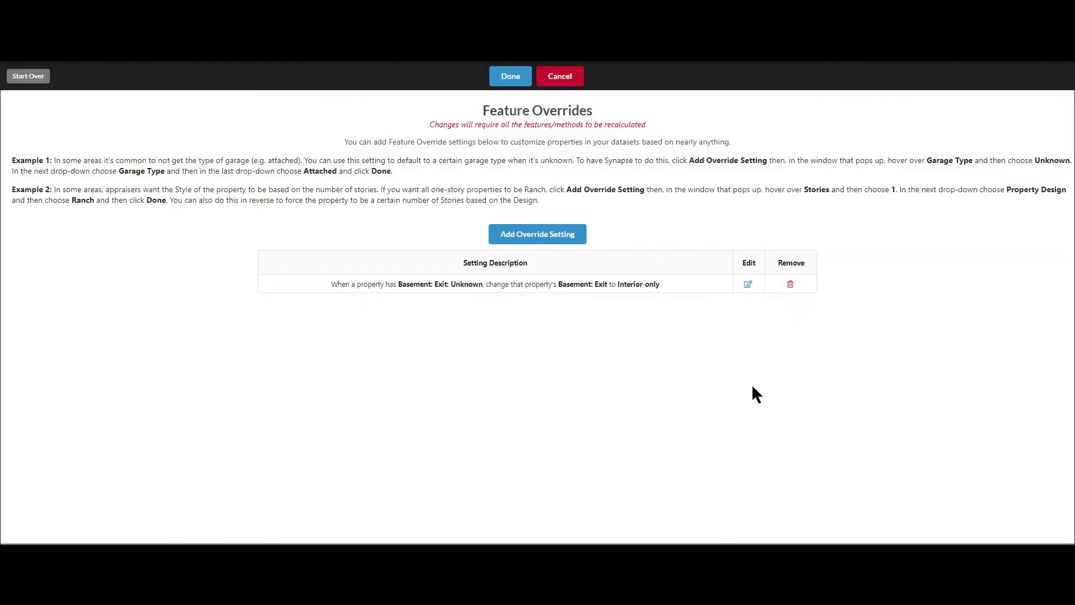